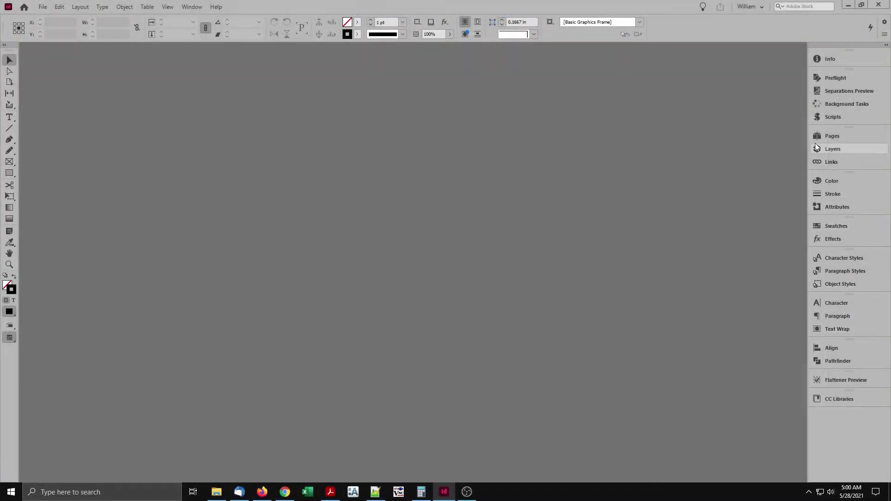
Show the Scripts panel listing the installed scripts, including PDF Unspread.jsx
{"action": "left_click", "coordinate": [826, 118]}
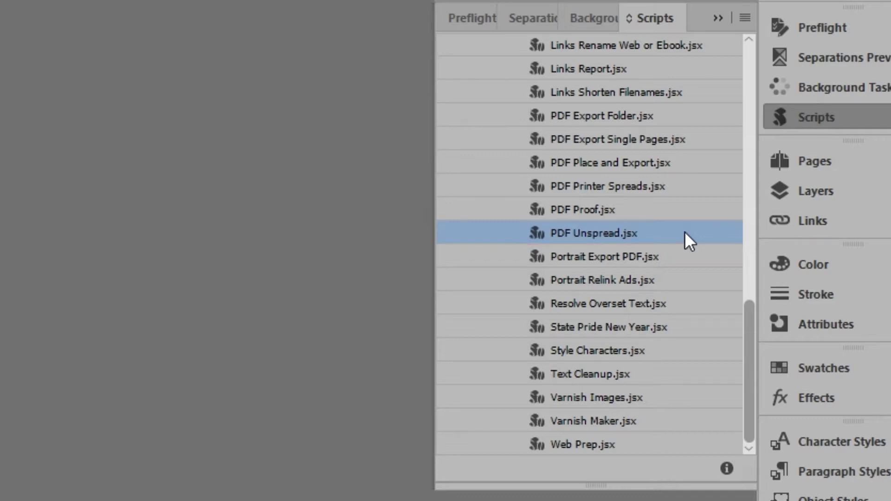
Launch PDF Unspread with printer-spreads.pdf as input, keeping Printer spreads selected
{"action": "double_click", "coordinate": [606, 232]}
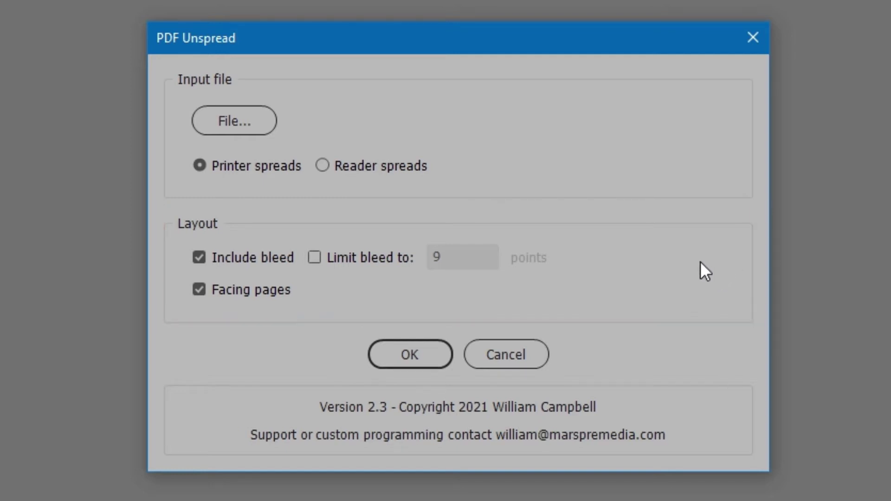
{"action": "left_click", "coordinate": [249, 123]}
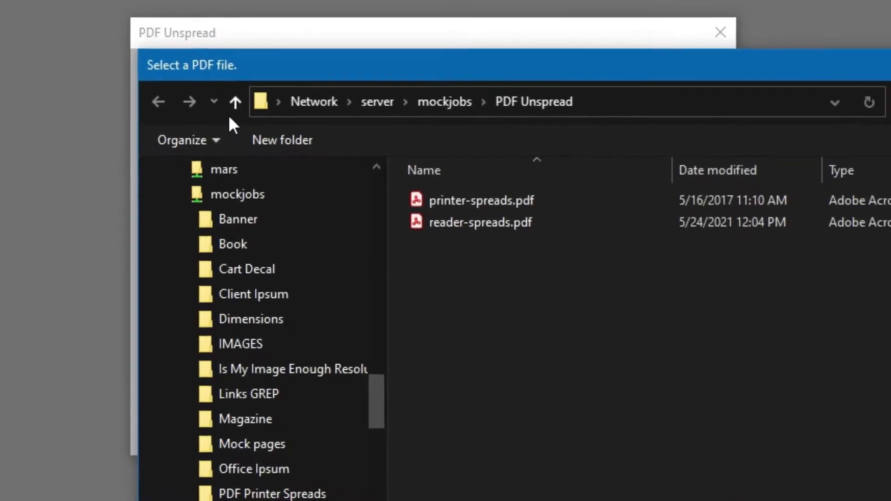
{"action": "left_click", "coordinate": [295, 144]}
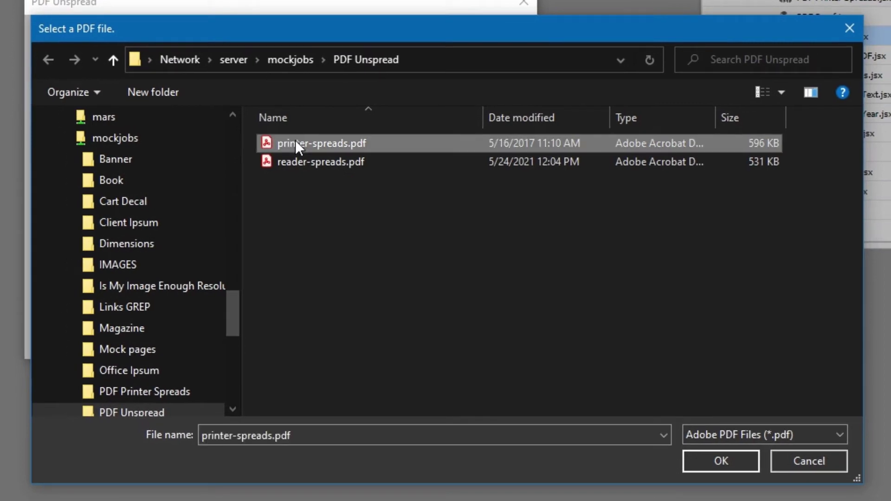
{"action": "left_click", "coordinate": [727, 460]}
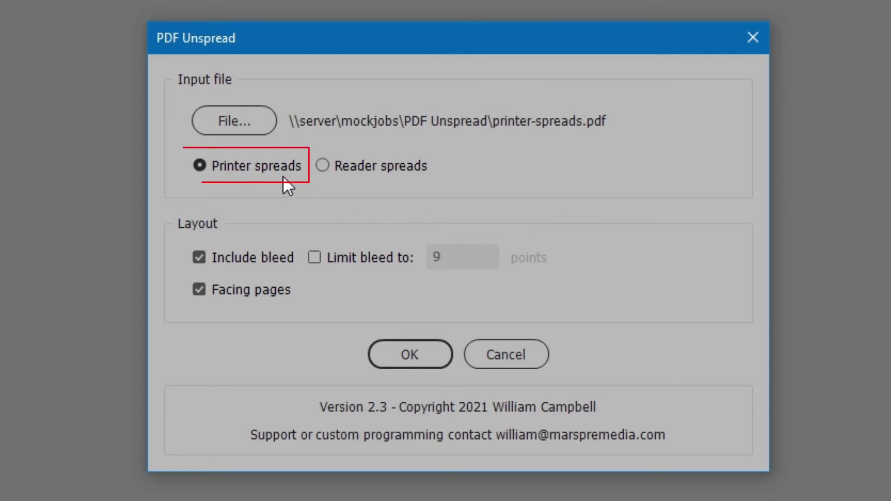
Run the unspread, then zoom out and scroll through the new document's pages 1–16
{"action": "left_click", "coordinate": [419, 352]}
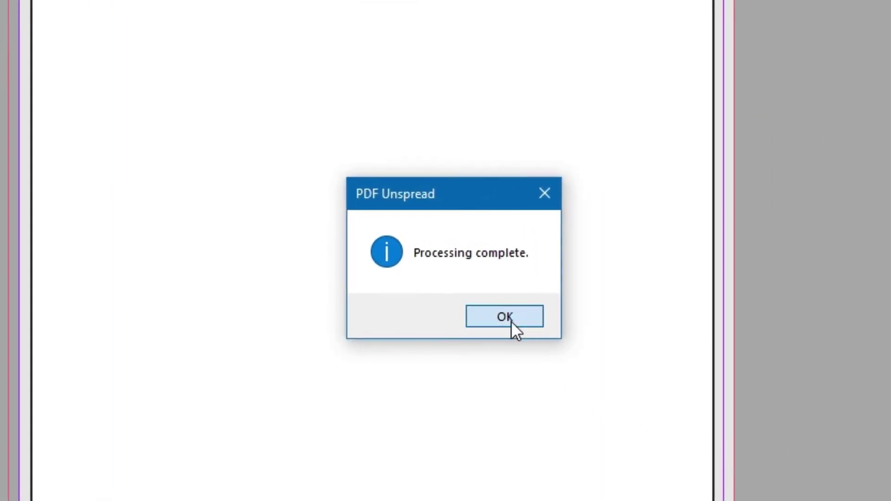
{"action": "left_click", "coordinate": [511, 321]}
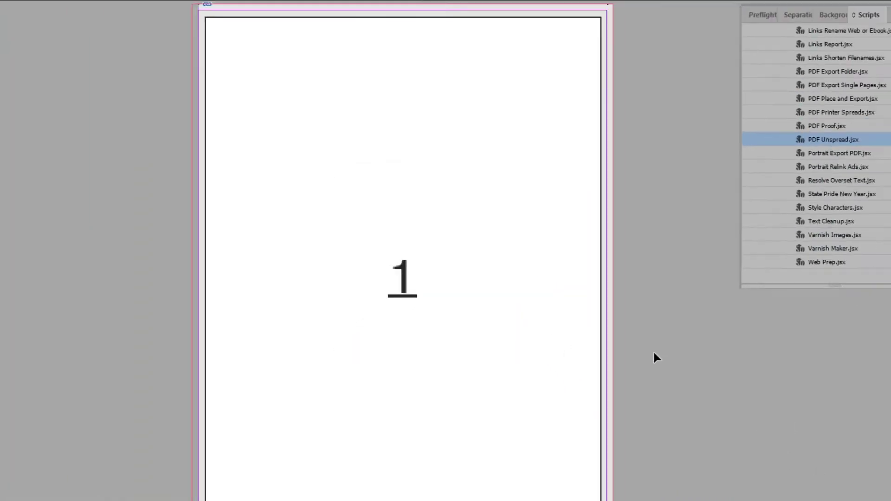
{"action": "key", "text": "ctrl+minus"}
{"action": "key", "text": "ctrl+minus"}
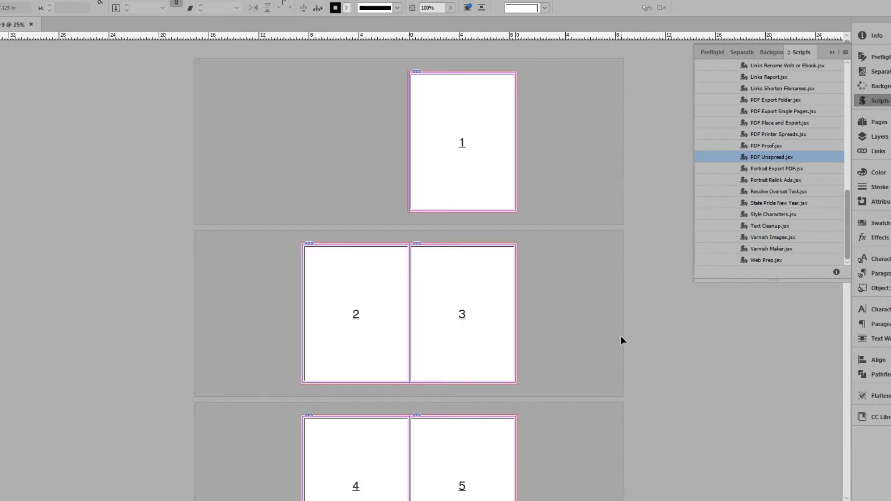
{"action": "scroll", "coordinate": [620, 337], "scroll_direction": "down", "scroll_amount": 2}
{"action": "scroll", "coordinate": [620, 337], "scroll_direction": "down", "scroll_amount": 1}
{"action": "scroll", "coordinate": [621, 338], "scroll_direction": "down", "scroll_amount": 3}
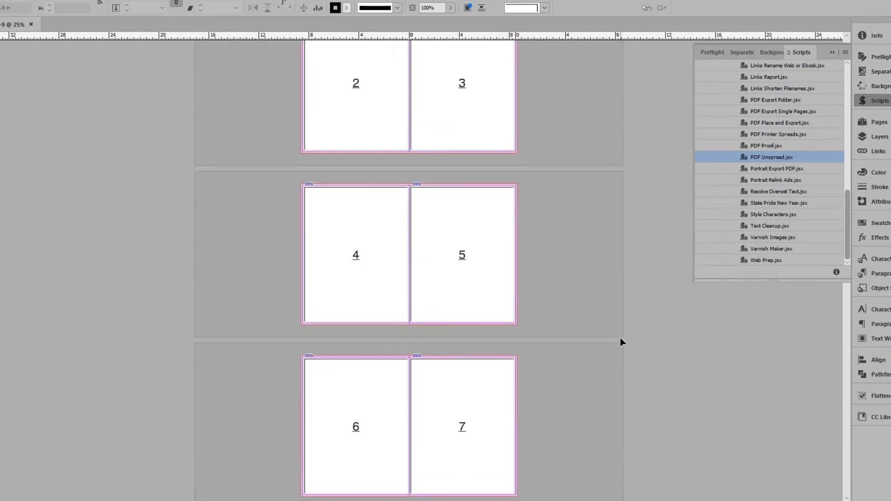
{"action": "scroll", "coordinate": [621, 338], "scroll_direction": "down", "scroll_amount": 3}
{"action": "scroll", "coordinate": [619, 337], "scroll_direction": "down", "scroll_amount": 3}
{"action": "scroll", "coordinate": [619, 337], "scroll_direction": "down", "scroll_amount": 2}
{"action": "scroll", "coordinate": [620, 338], "scroll_direction": "down", "scroll_amount": 3}
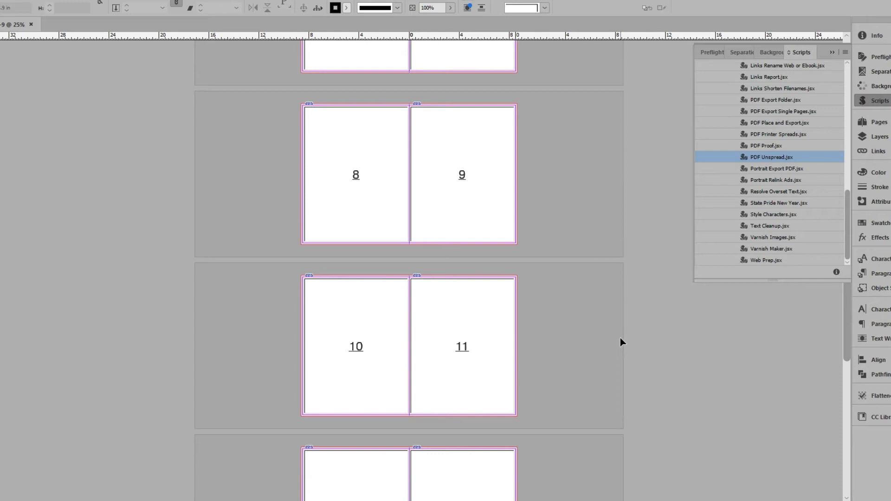
{"action": "scroll", "coordinate": [619, 338], "scroll_direction": "down", "scroll_amount": 4}
{"action": "scroll", "coordinate": [620, 337], "scroll_direction": "down", "scroll_amount": 2}
{"action": "scroll", "coordinate": [620, 338], "scroll_direction": "down", "scroll_amount": 2}
{"action": "scroll", "coordinate": [620, 337], "scroll_direction": "down", "scroll_amount": 3}
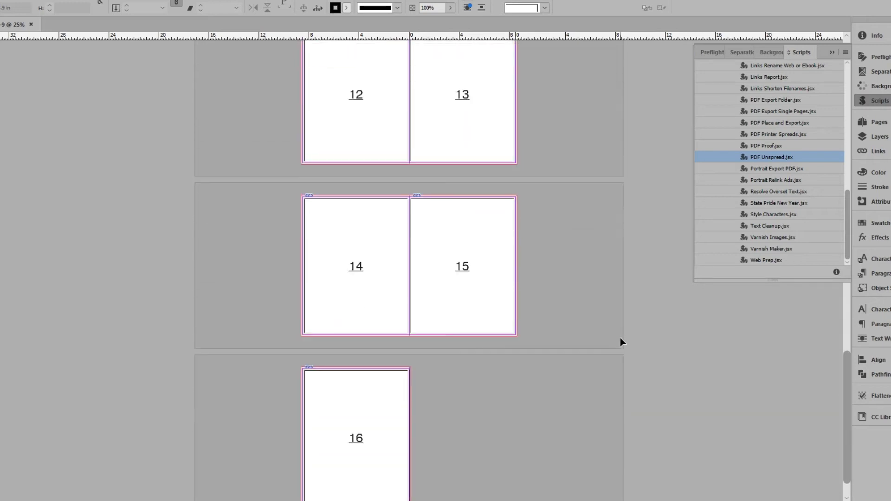
Shift placed page 15 aside and widen page 14's frame to reveal its bleed
{"action": "left_click", "coordinate": [462, 266]}
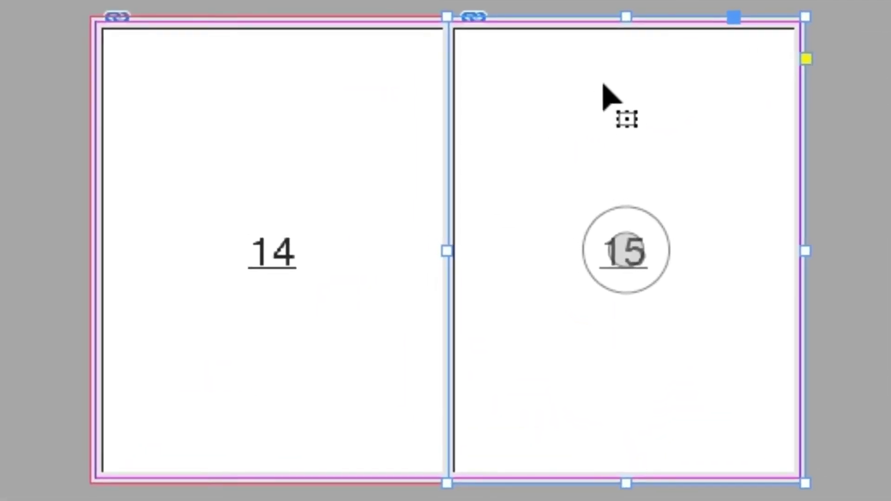
{"action": "left_click_drag", "start_coordinate": [603, 86], "coordinate": [848, 126]}
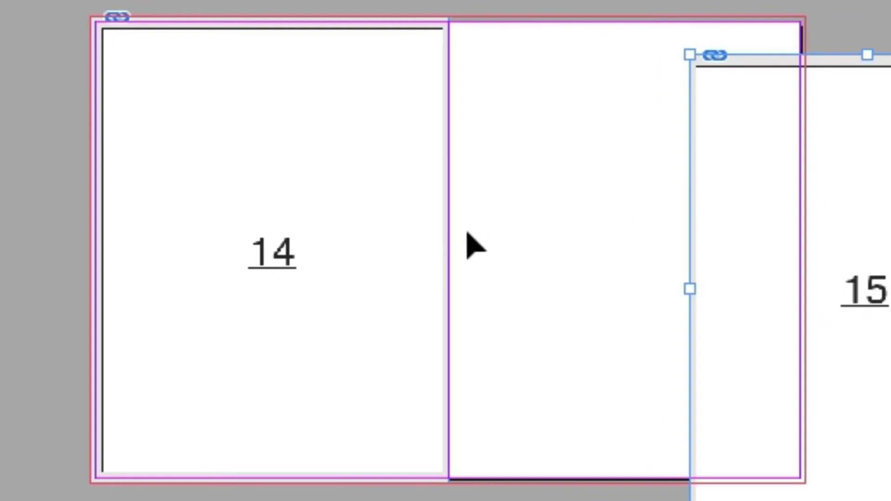
{"action": "left_click", "coordinate": [438, 236]}
{"action": "mouse_move", "coordinate": [449, 251]}
{"action": "left_mouse_down"}
{"action": "mouse_move", "coordinate": [488, 253]}
{"action": "mouse_move", "coordinate": [448, 247]}
{"action": "left_mouse_up"}
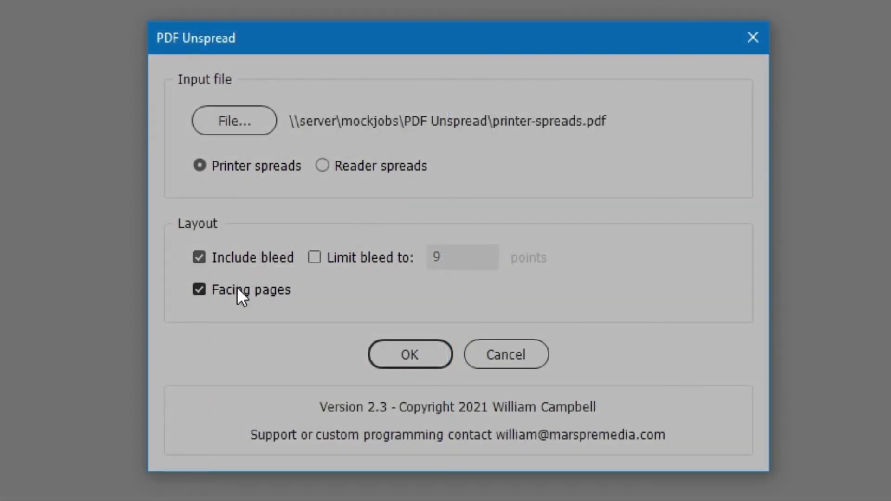
Rerun the unspread with Facing pages unchecked and scroll through single pages 1–3
{"action": "left_click", "coordinate": [238, 290]}
{"action": "left_click", "coordinate": [411, 354]}
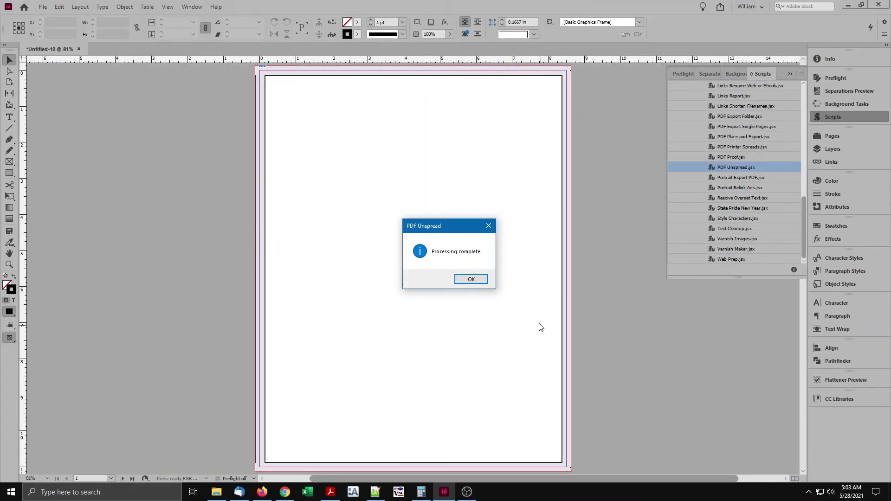
{"action": "left_click", "coordinate": [471, 280]}
{"action": "scroll", "coordinate": [360, 275], "scroll_direction": "down", "scroll_amount": 4}
{"action": "scroll", "coordinate": [360, 276], "scroll_direction": "down", "scroll_amount": 2}
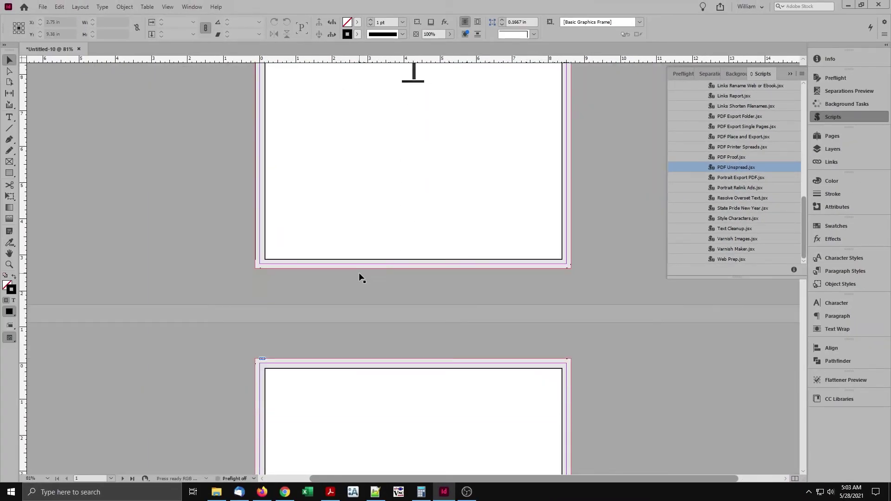
{"action": "scroll", "coordinate": [360, 276], "scroll_direction": "down", "scroll_amount": 5}
{"action": "scroll", "coordinate": [360, 277], "scroll_direction": "down", "scroll_amount": 1}
{"action": "scroll", "coordinate": [360, 277], "scroll_direction": "down", "scroll_amount": 2}
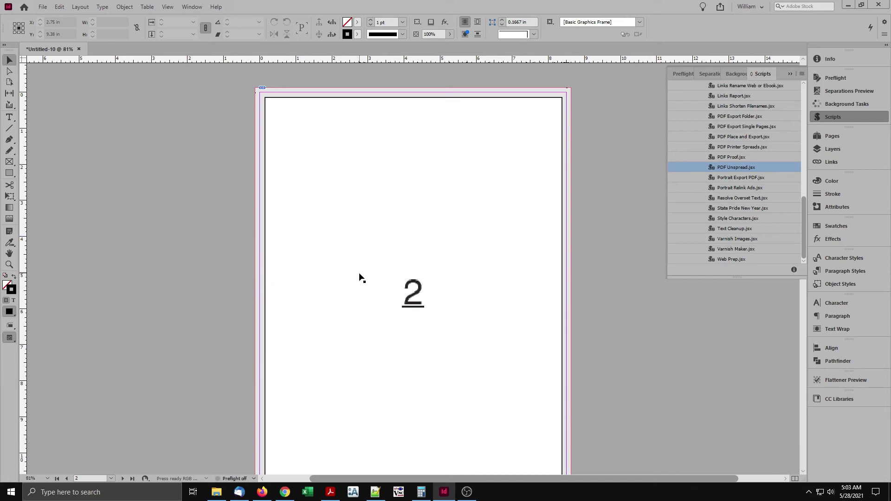
{"action": "scroll", "coordinate": [360, 278], "scroll_direction": "down", "scroll_amount": 4}
{"action": "scroll", "coordinate": [360, 277], "scroll_direction": "down", "scroll_amount": 2}
{"action": "scroll", "coordinate": [360, 277], "scroll_direction": "down", "scroll_amount": 2}
{"action": "scroll", "coordinate": [360, 277], "scroll_direction": "down", "scroll_amount": 4}
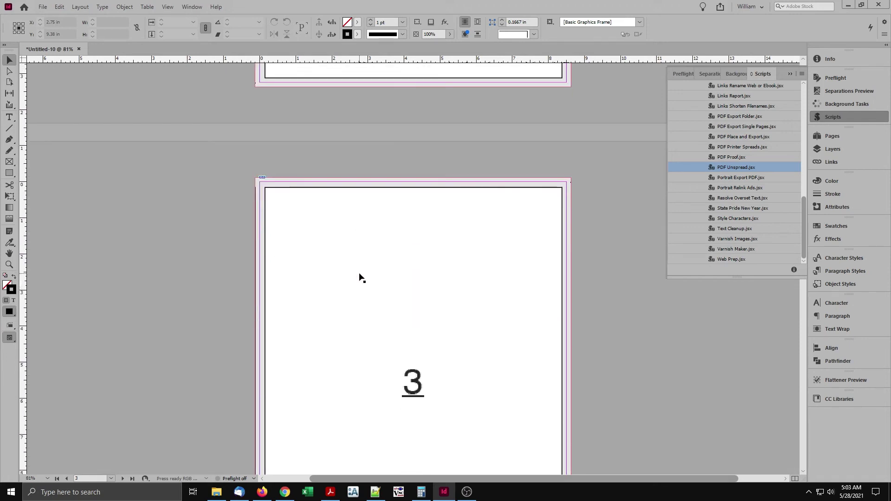
{"action": "scroll", "coordinate": [360, 278], "scroll_direction": "down", "scroll_amount": 3}
{"action": "scroll", "coordinate": [360, 278], "scroll_direction": "down", "scroll_amount": 2}
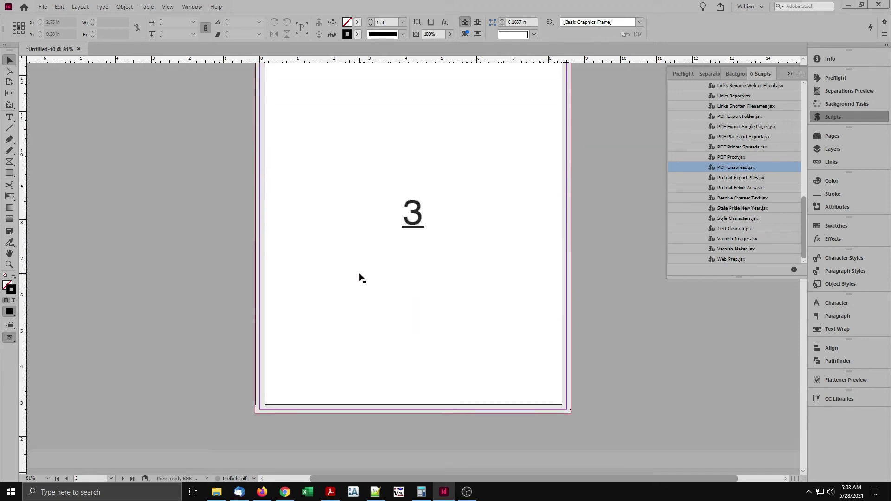
Turn Facing Pages on for the document in Document Setup
{"action": "left_click", "coordinate": [42, 7]}
{"action": "left_click", "coordinate": [90, 251]}
{"action": "left_click", "coordinate": [456, 139]}
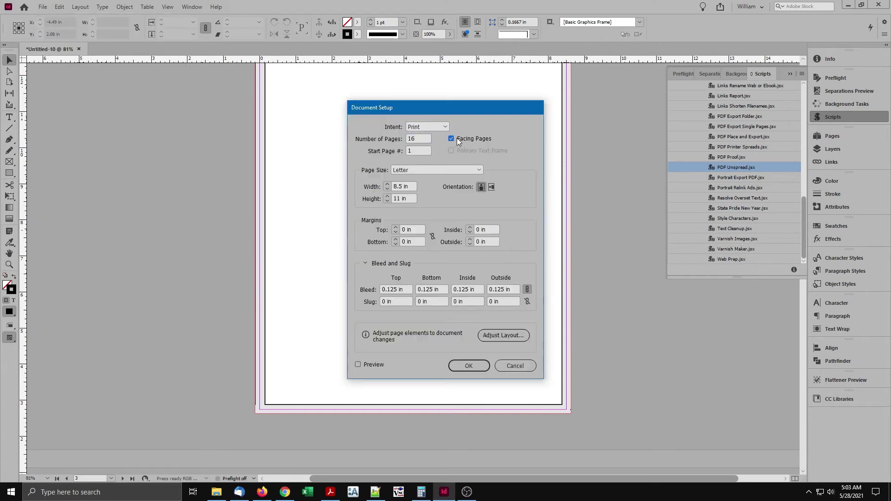
{"action": "left_click", "coordinate": [477, 365]}
Scroll to the page 2–3 spread and move the placed graphic on page 3 downward
{"action": "scroll", "coordinate": [491, 338], "scroll_direction": "down", "scroll_amount": 4}
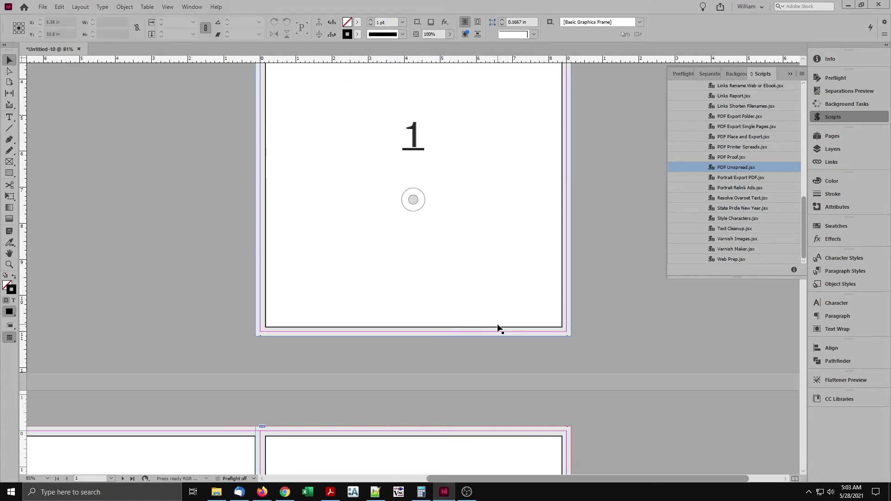
{"action": "scroll", "coordinate": [497, 328], "scroll_direction": "down", "scroll_amount": 4}
{"action": "left_click_drag", "start_coordinate": [298, 324], "coordinate": [300, 363]}
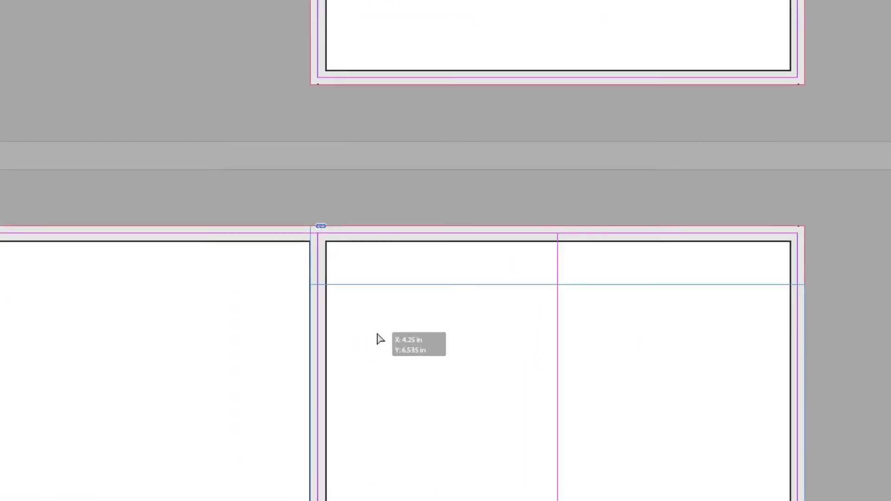
{"action": "left_click_drag", "start_coordinate": [378, 338], "coordinate": [477, 308]}
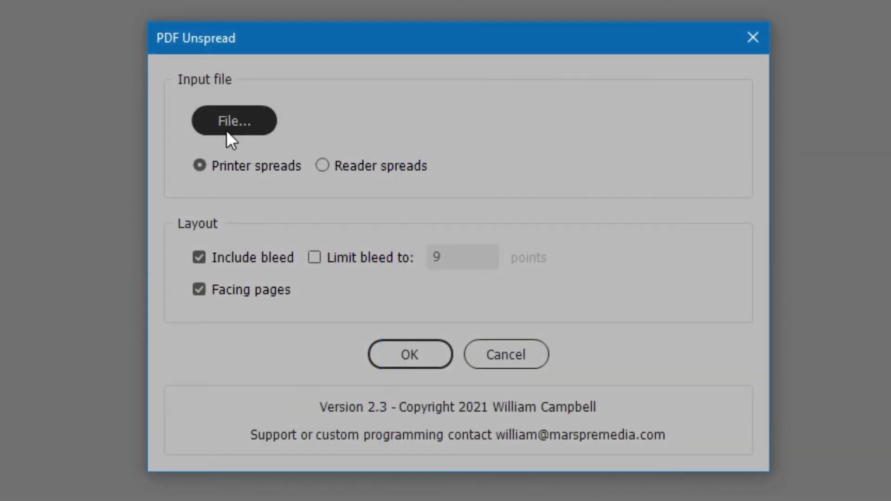
Set reader-spreads.pdf as the input file and mark it as Reader spreads
{"action": "left_click", "coordinate": [227, 121]}
{"action": "left_click", "coordinate": [325, 162]}
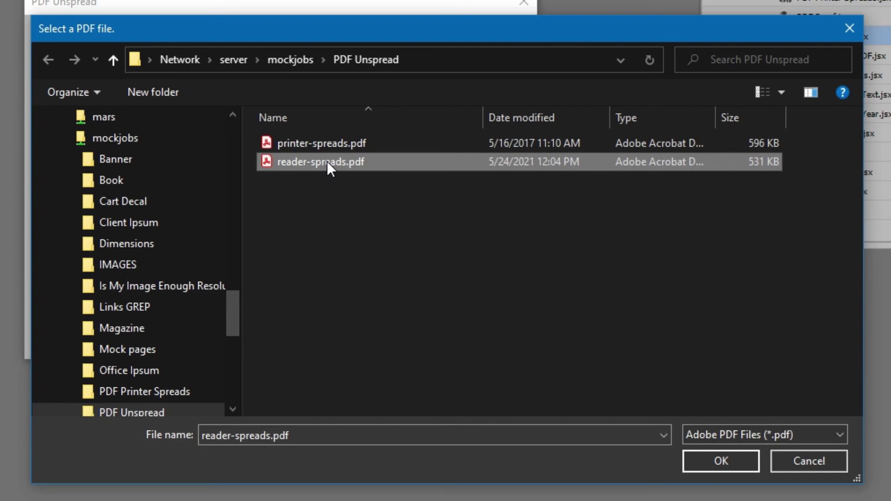
{"action": "left_click", "coordinate": [725, 457]}
{"action": "left_click", "coordinate": [374, 163]}
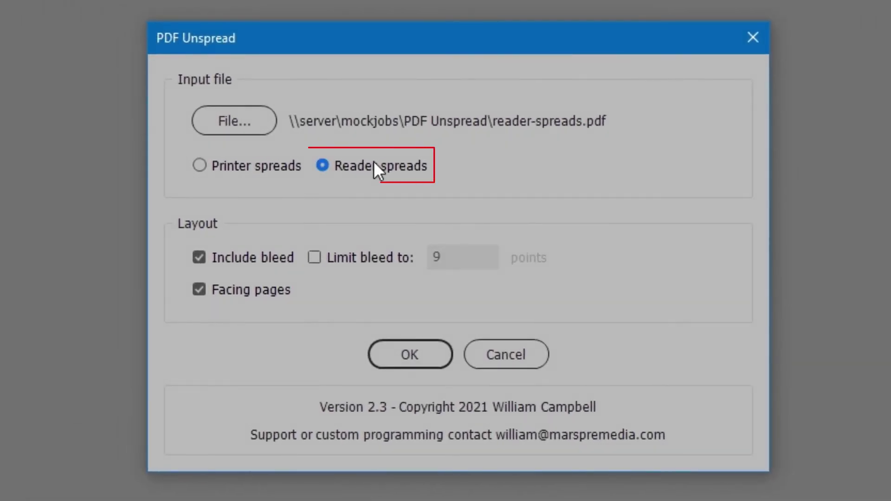
Run the unspread, then zoom out and scroll through pages 1–16 in facing spreads
{"action": "left_click", "coordinate": [425, 352]}
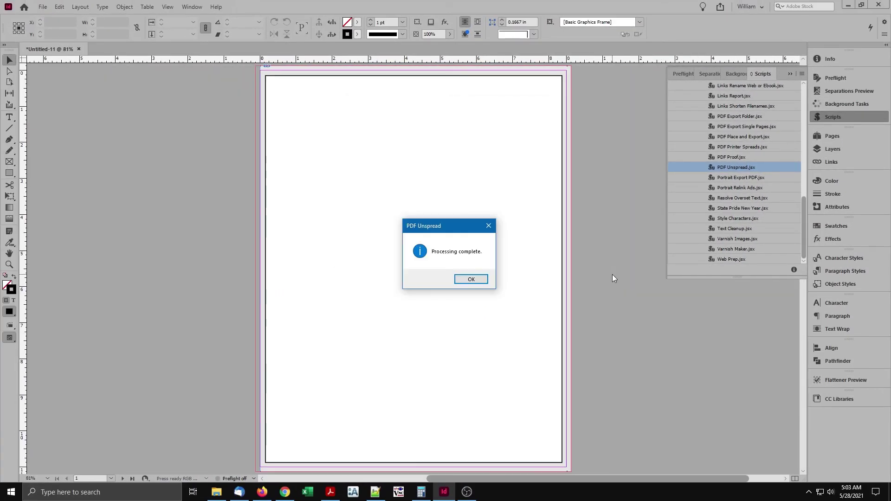
{"action": "left_click", "coordinate": [471, 279]}
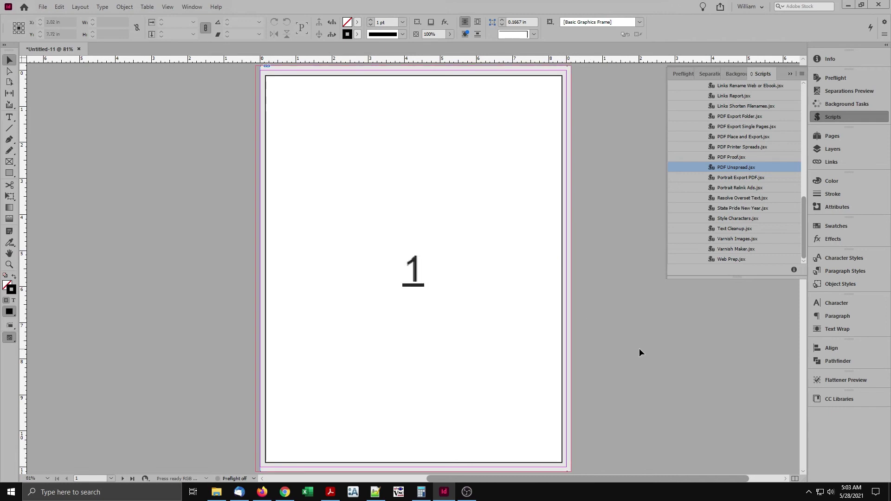
{"action": "key", "text": "ctrl+minus"}
{"action": "key", "text": "ctrl+minus"}
{"action": "key", "text": "ctrl+minus"}
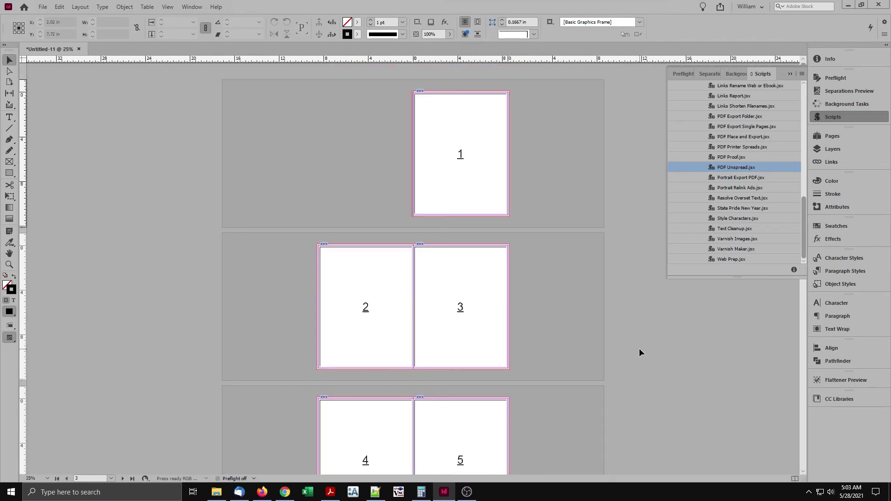
{"action": "scroll", "coordinate": [639, 349], "scroll_direction": "down", "scroll_amount": 4}
{"action": "scroll", "coordinate": [639, 349], "scroll_direction": "down", "scroll_amount": 2}
{"action": "scroll", "coordinate": [638, 346], "scroll_direction": "down", "scroll_amount": 4}
{"action": "scroll", "coordinate": [638, 346], "scroll_direction": "down", "scroll_amount": 5}
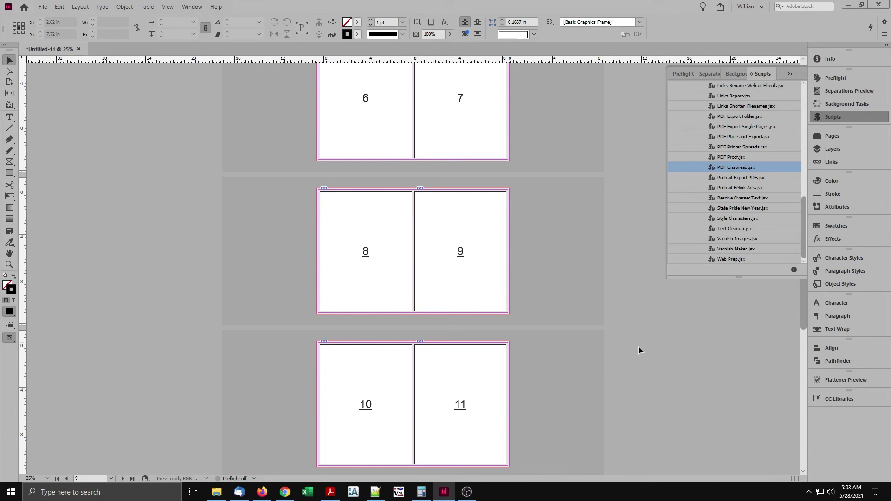
{"action": "scroll", "coordinate": [638, 349], "scroll_direction": "down", "scroll_amount": 4}
{"action": "scroll", "coordinate": [638, 349], "scroll_direction": "down", "scroll_amount": 3}
{"action": "scroll", "coordinate": [639, 350], "scroll_direction": "down", "scroll_amount": 3}
{"action": "scroll", "coordinate": [638, 350], "scroll_direction": "down", "scroll_amount": 1}
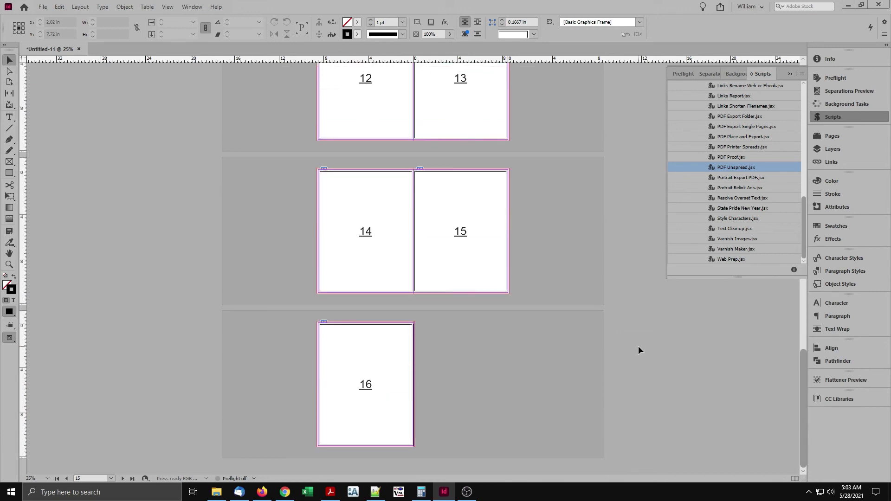